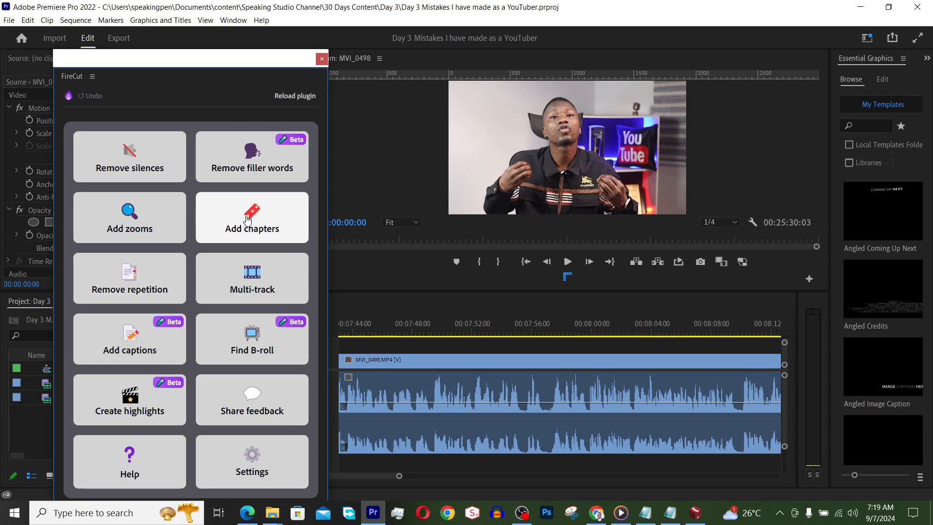
# Open FireCut's Remove silences tool and keep only Audio 1 as the silence guidance track, excluding Audio 2 and Audio 3.
pyautogui.click(420, 332)
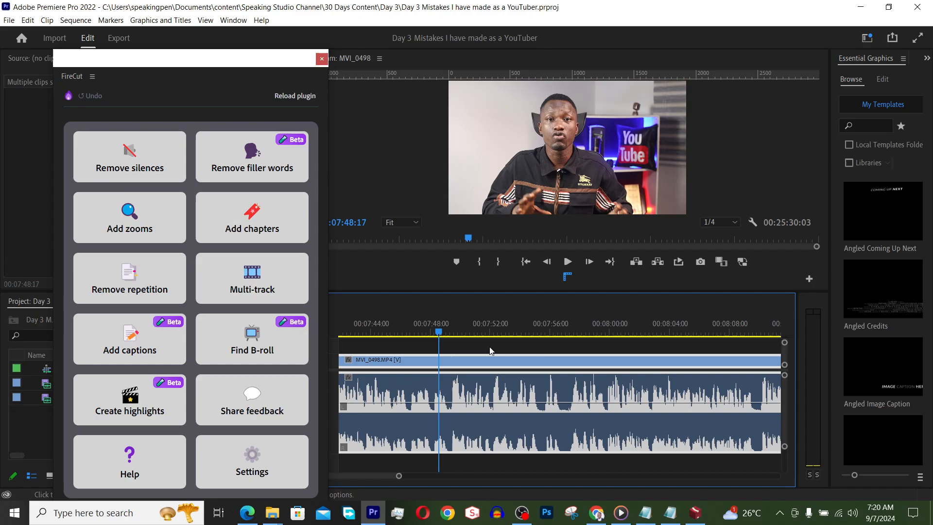
pyautogui.click(132, 162)
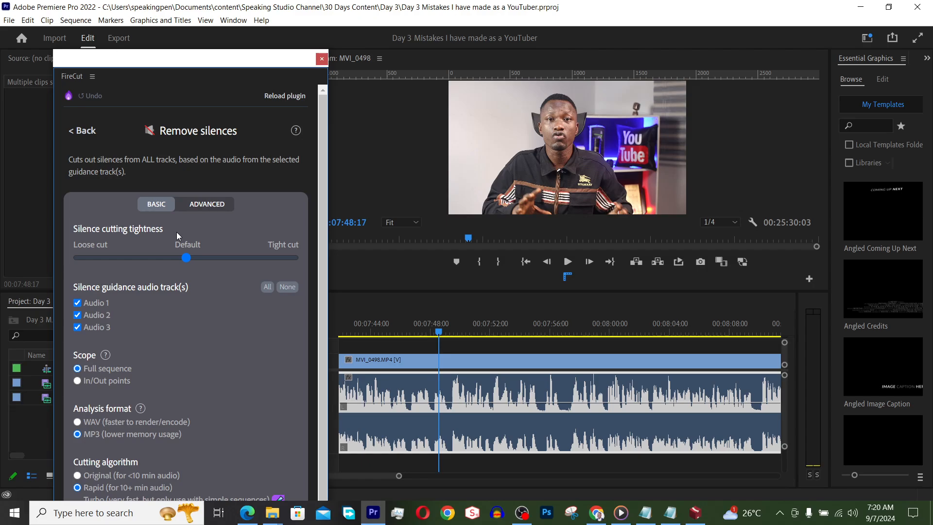
pyautogui.scroll(-1, 206, 310)
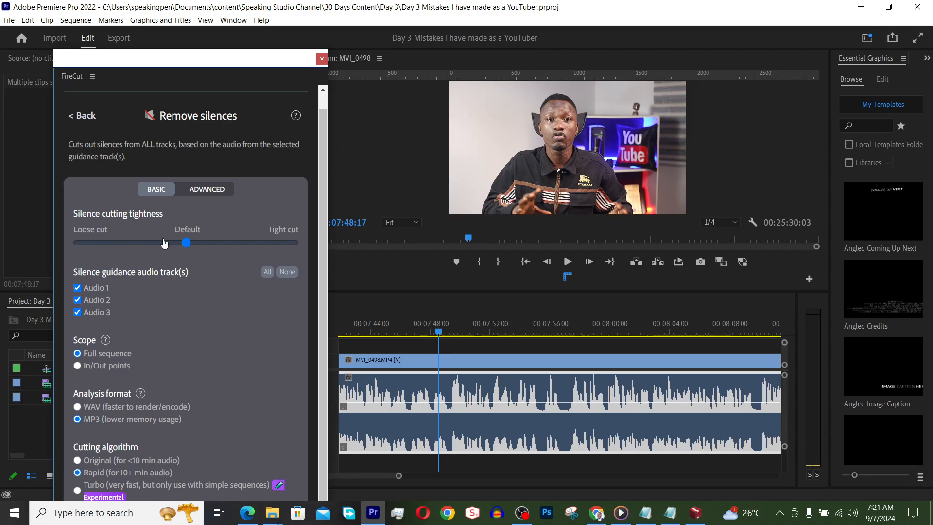
pyautogui.moveTo(186, 242)
pyautogui.mouseDown()
pyautogui.moveTo(293, 243)
pyautogui.moveTo(186, 243)
pyautogui.mouseUp()
pyautogui.moveTo(218, 76); pyautogui.dragTo(609, 109)
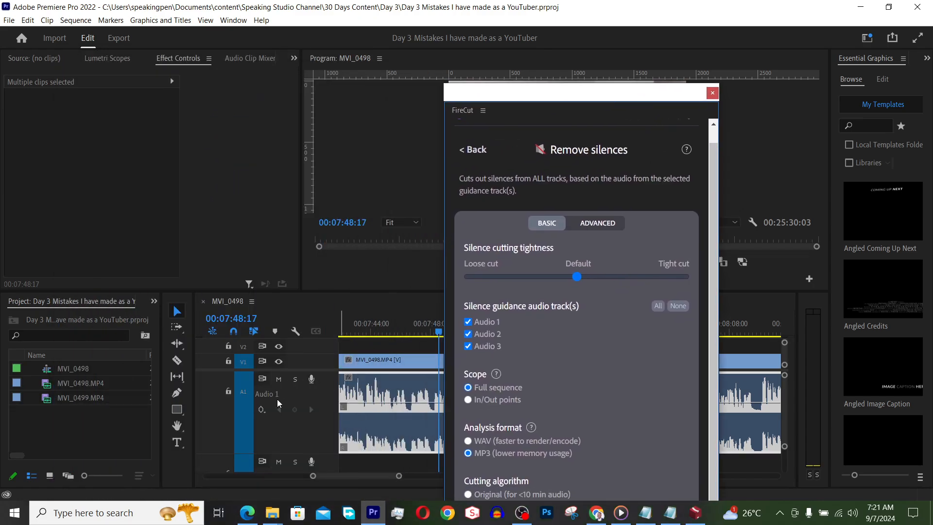
pyautogui.click(469, 333)
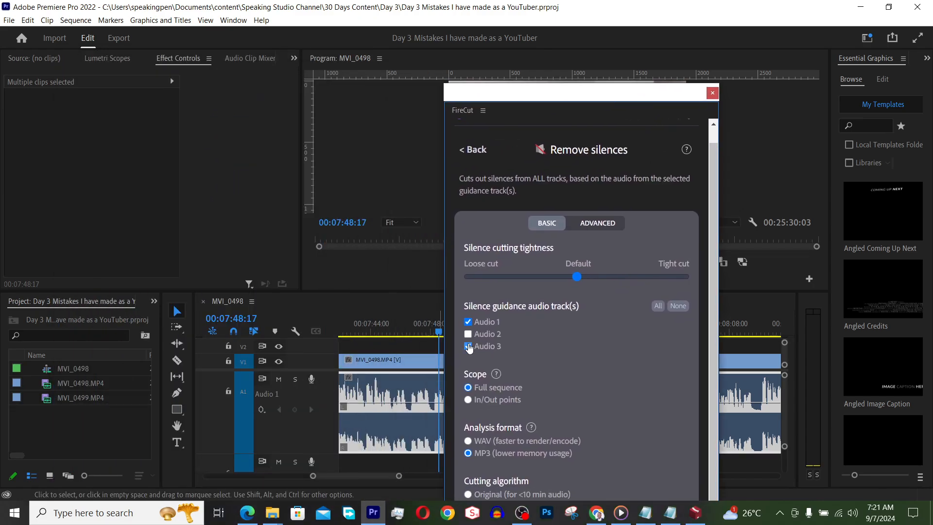
pyautogui.click(468, 346)
pyautogui.moveTo(569, 102); pyautogui.dragTo(162, 85)
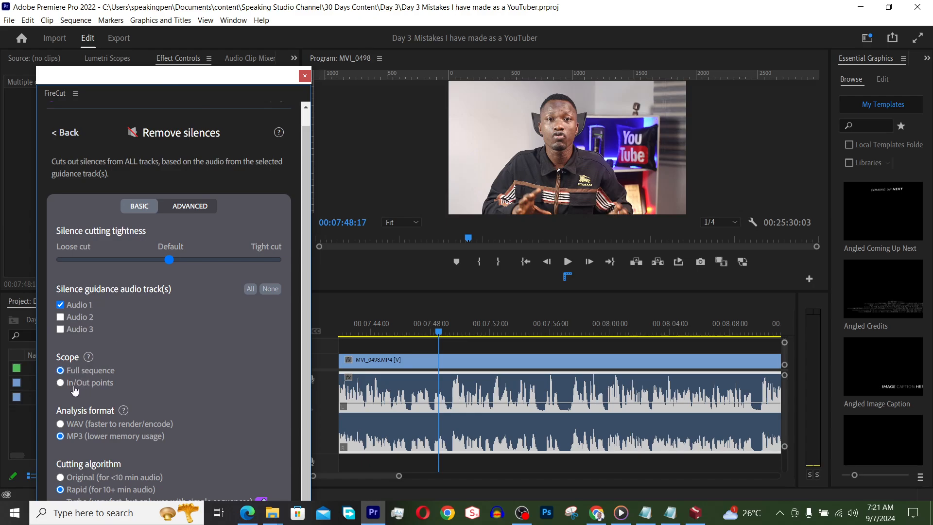
# Mark a range from 00:07:48:02 to 00:07:59:27 in the sequence and set the silence removal scope to In/Out points.
pyautogui.click(433, 320)
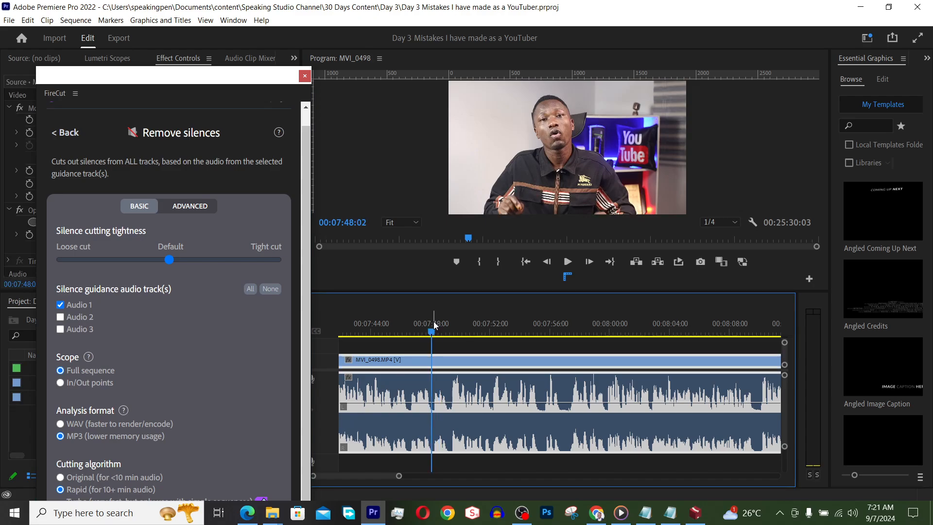
pyautogui.press('i')
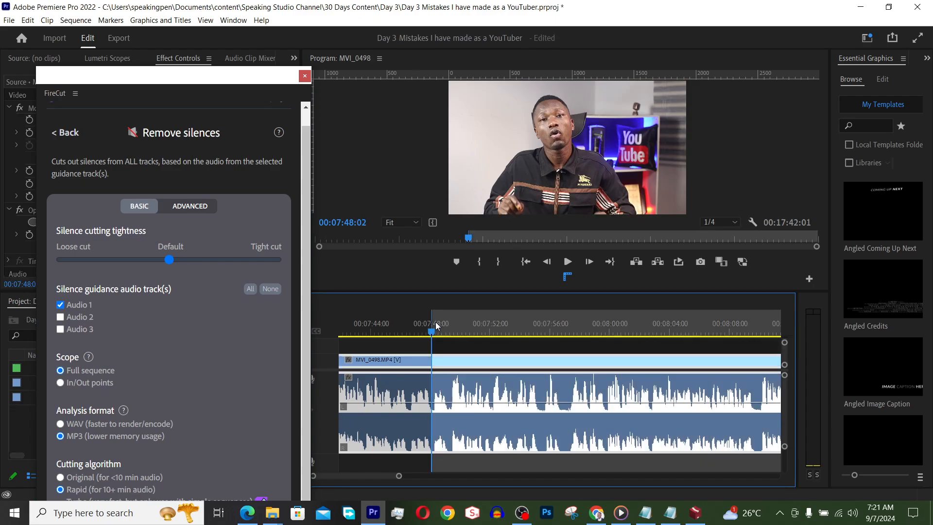
pyautogui.click(608, 326)
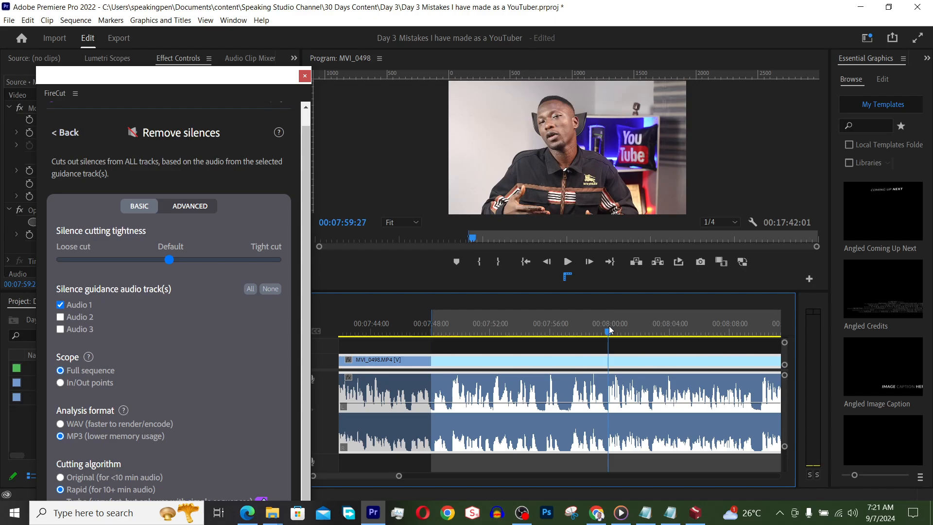
pyautogui.press('o')
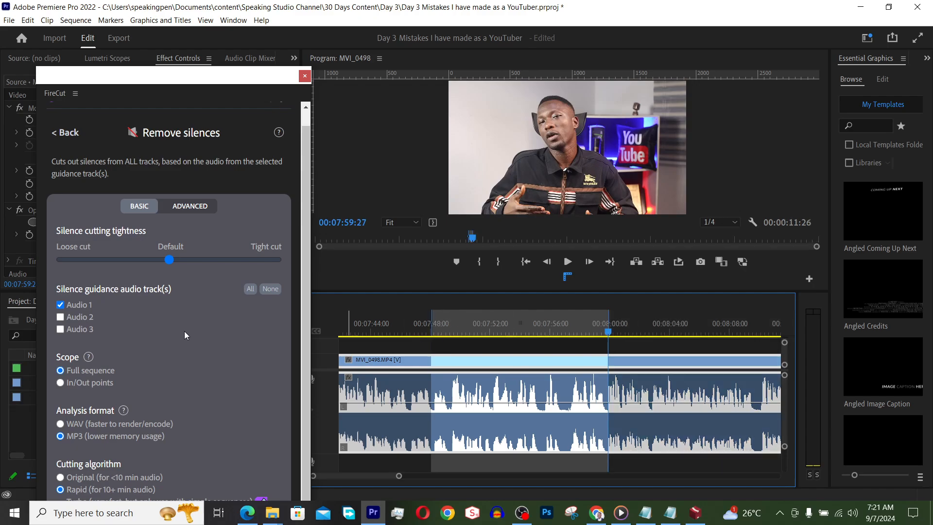
pyautogui.click(61, 383)
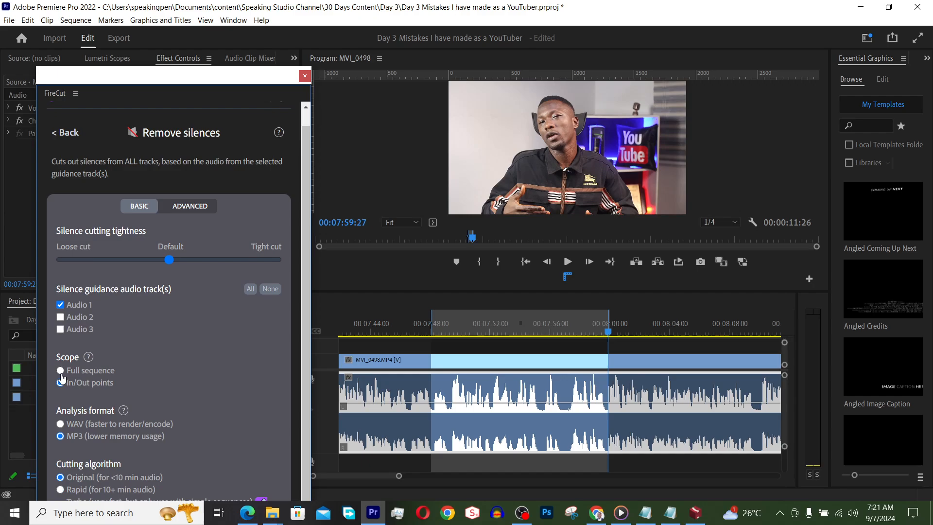
# Return the silence removal scope to Full sequence and clear the in and out points from the timeline.
pyautogui.click(60, 371)
pyautogui.rightClick(477, 325)
pyautogui.click(521, 184)
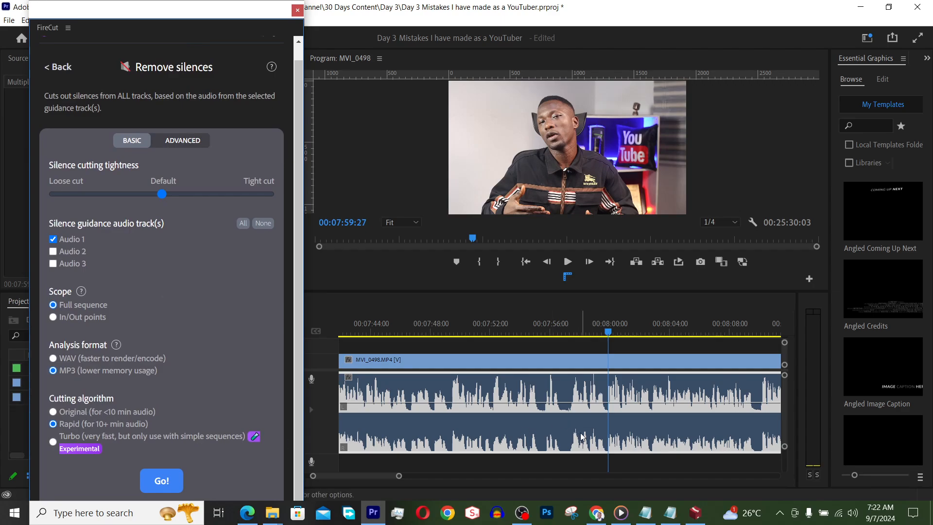
# Remove silences from the full sequence at default tightness, using MP3 analysis and the Rapid cutting algorithm.
pyautogui.click(562, 437)
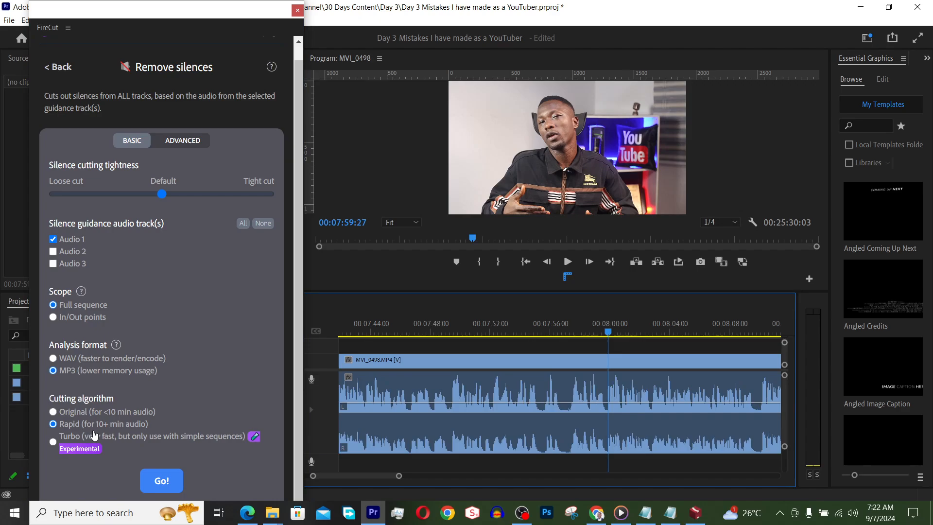
pyautogui.click(166, 477)
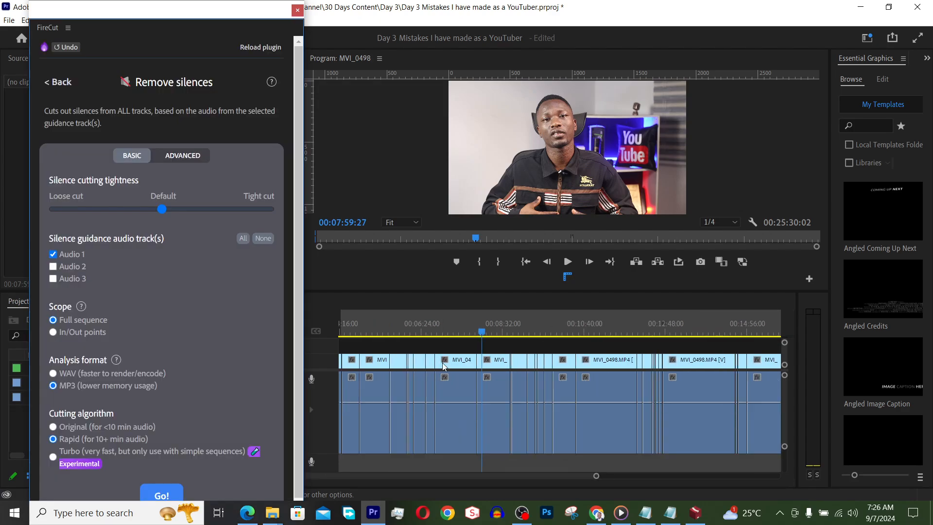
# Mark an in-to-out range on the sequence from the edit point at 00:07:51:18 to the one at 00:08:43:22.
pyautogui.scroll(2, 488, 361)
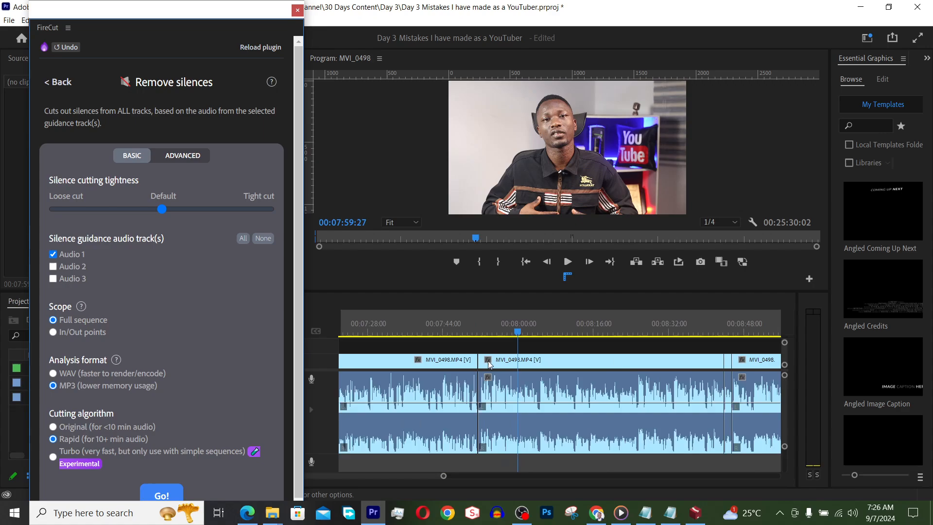
pyautogui.scroll(-3, 506, 363)
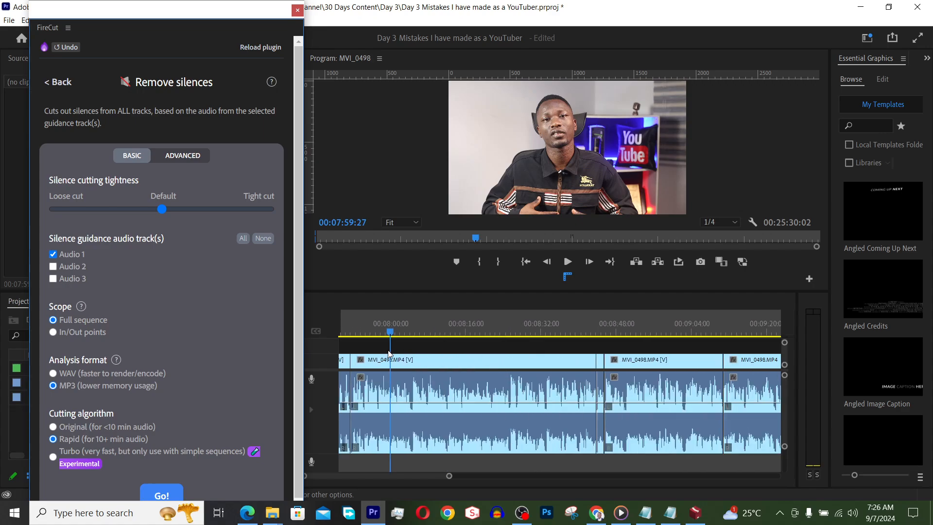
pyautogui.click(424, 325)
pyautogui.click(426, 324)
pyautogui.press('Up')
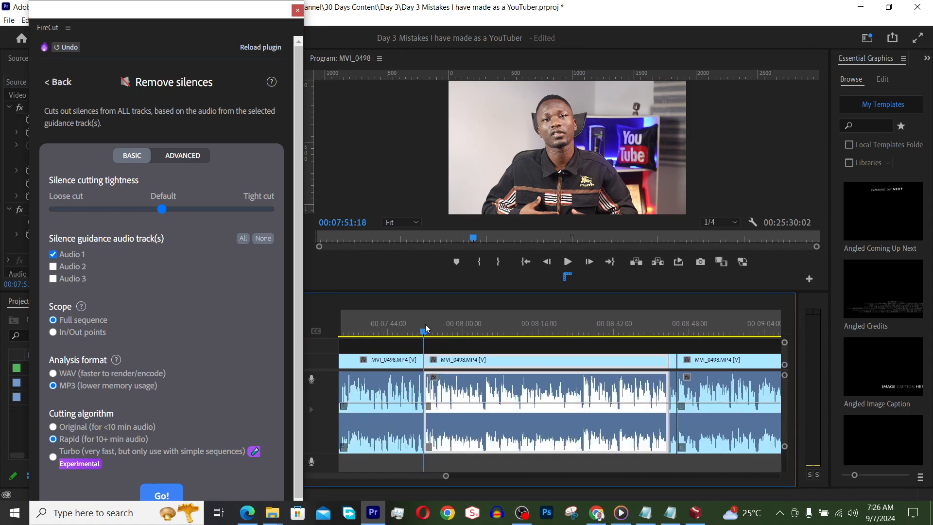
pyautogui.press('i')
pyautogui.press('Down')
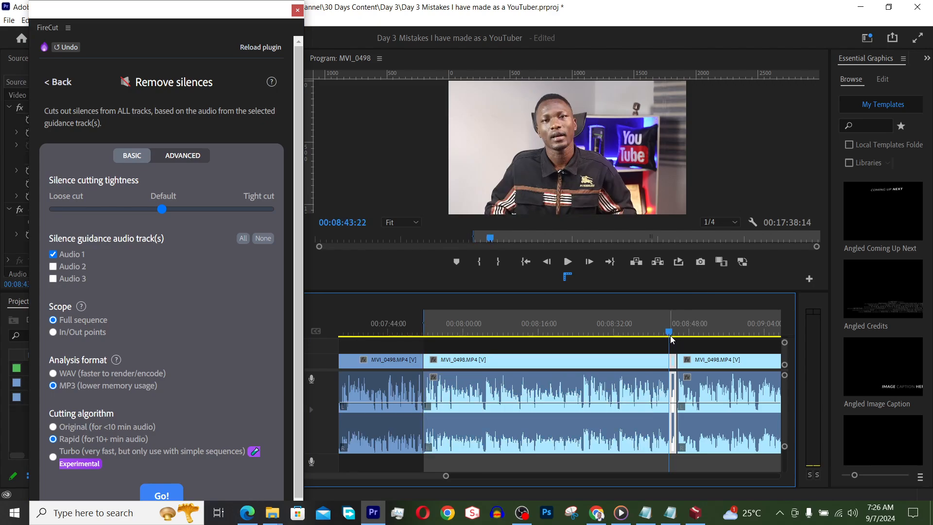
pyautogui.press('o')
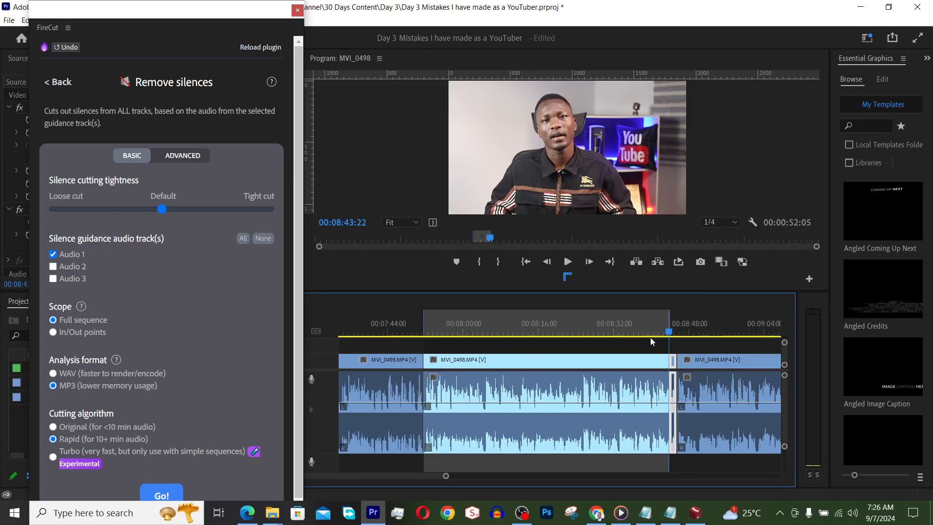
# Remove silences within the In/Out points, with the tightness near the Tight cut end and the Original cutting algorithm.
pyautogui.click(482, 325)
pyautogui.scroll(2, 475, 381)
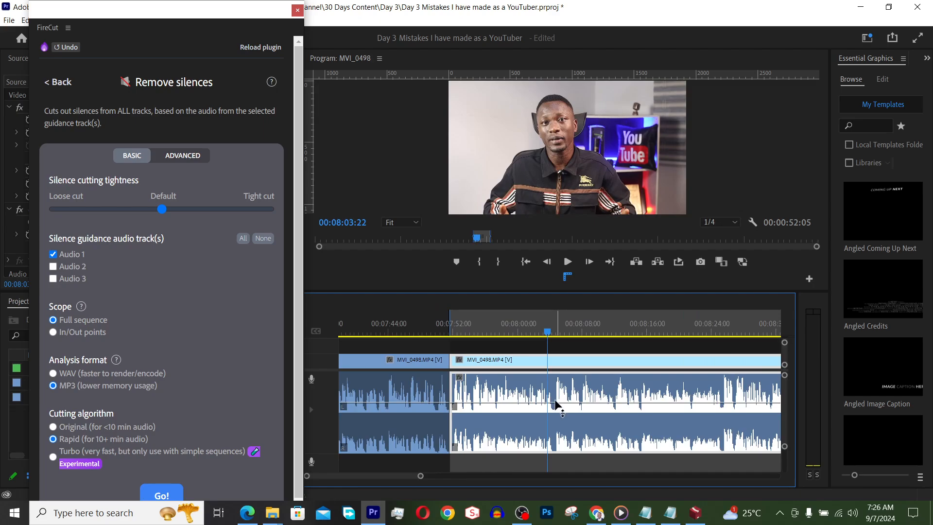
pyautogui.moveTo(162, 209); pyautogui.dragTo(269, 210)
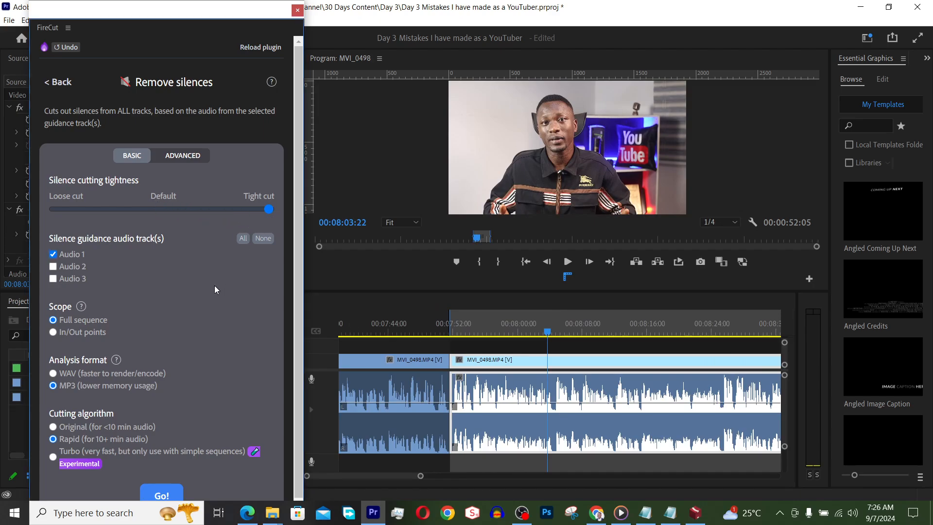
pyautogui.scroll(-1, 217, 329)
pyautogui.scroll(-2, 640, 395)
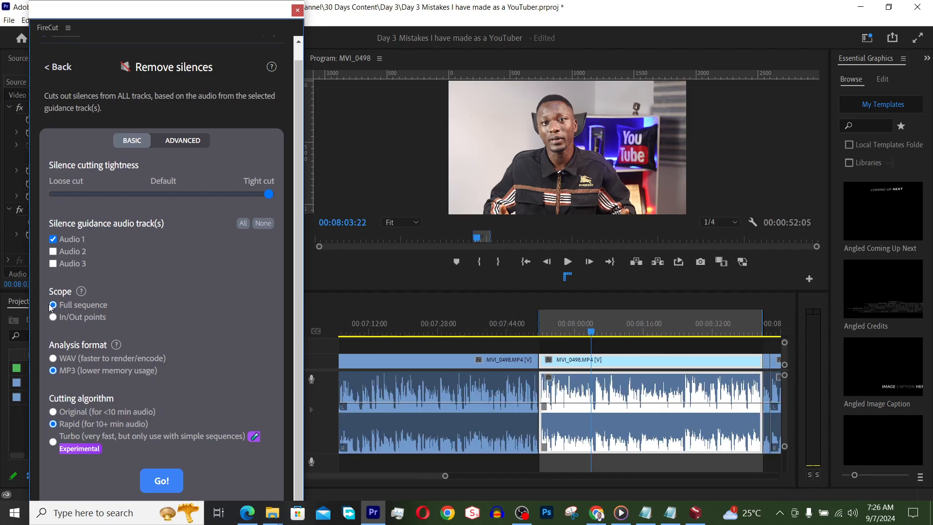
pyautogui.click(53, 316)
pyautogui.click(53, 411)
pyautogui.click(162, 481)
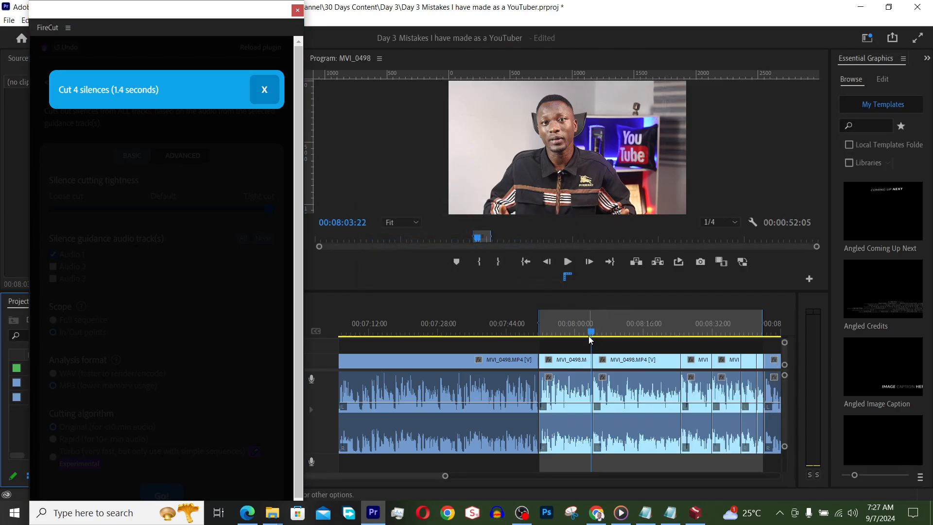
# Check the new cuts, dismiss the cut report, and rerun the tight silence removal with the scope set to Full sequence.
pyautogui.moveTo(591, 332); pyautogui.dragTo(585, 333)
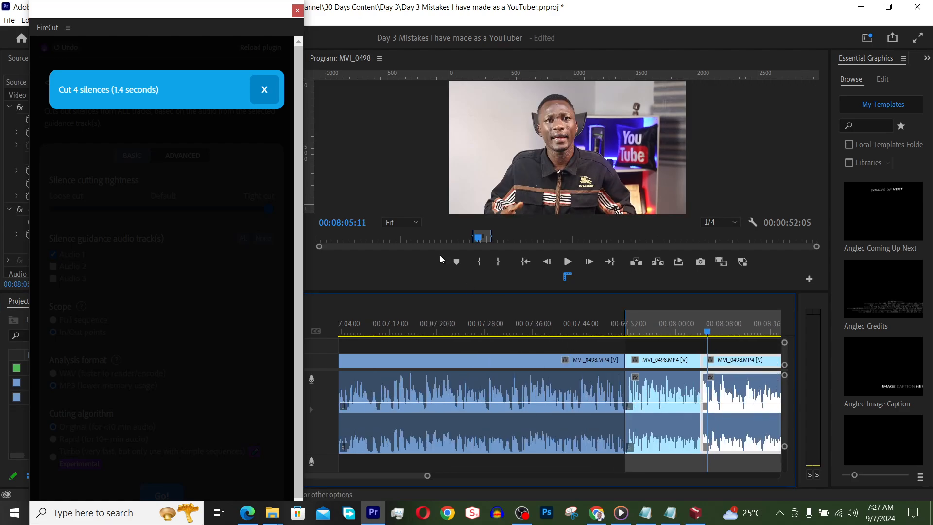
pyautogui.click(263, 92)
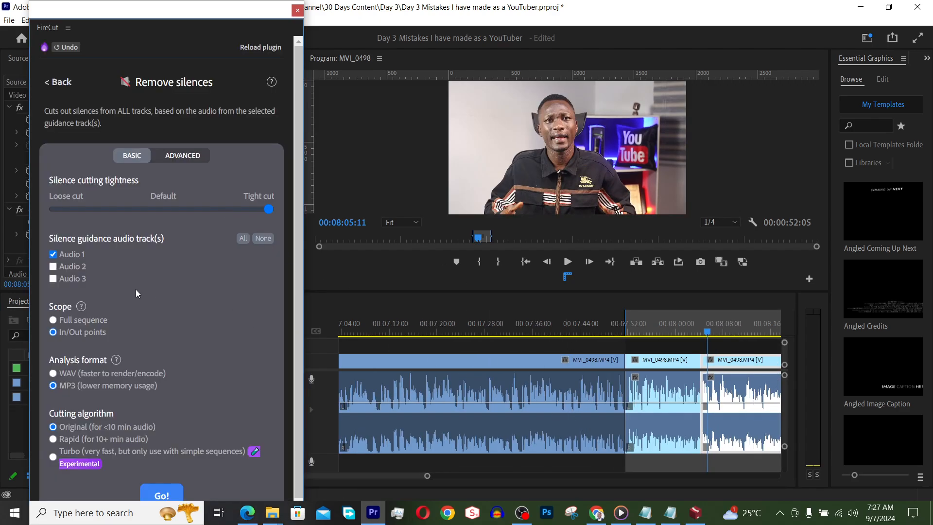
pyautogui.click(53, 320)
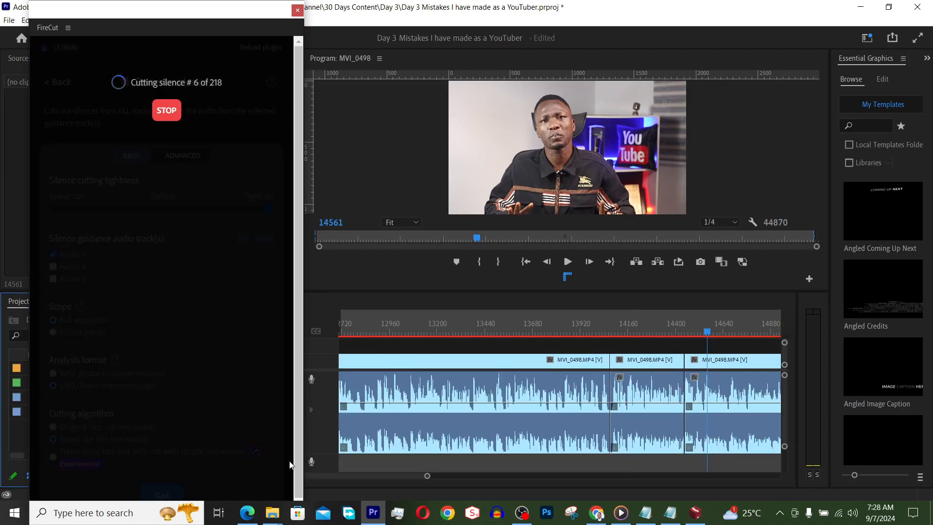